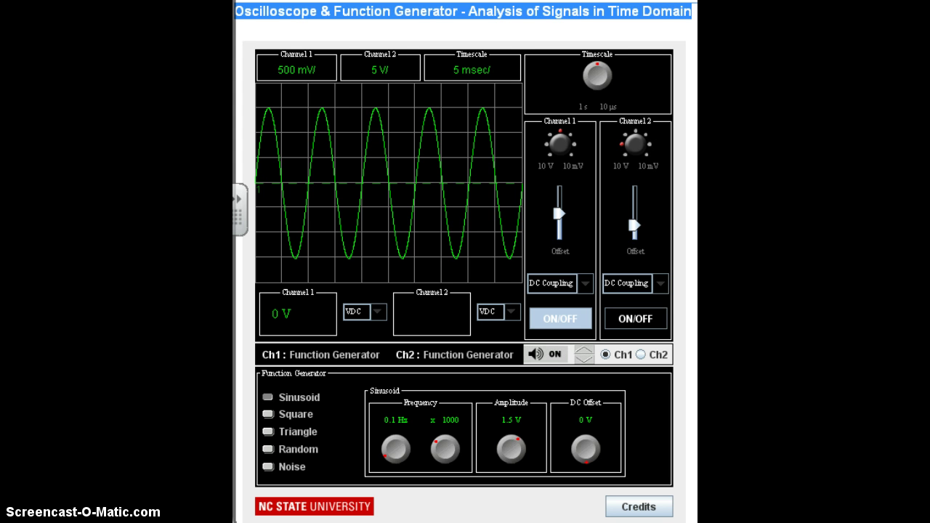
Draw a vertical and a horizontal axis over the sine trace, patching a gap in the horizontal line.
{"action": "left_click_drag", "start_coordinate": [388, 83], "coordinate": [389, 284]}
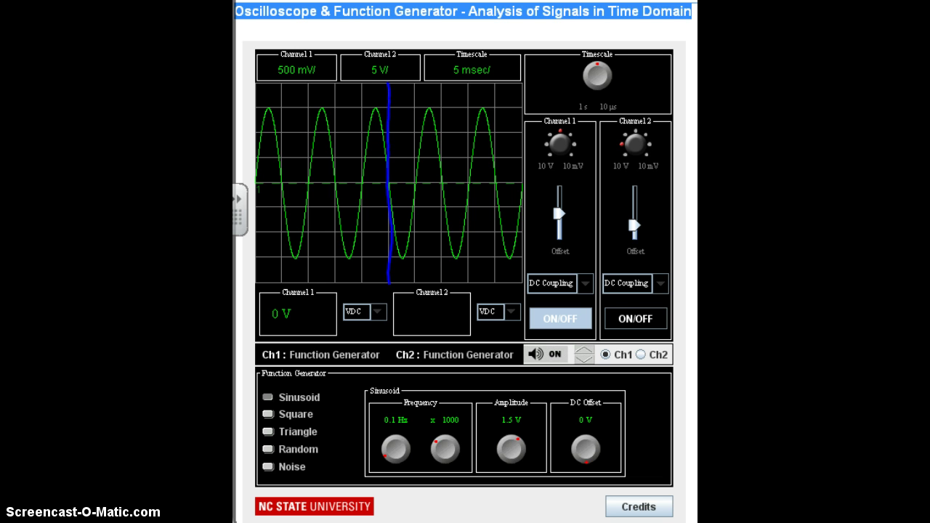
{"action": "left_click_drag", "start_coordinate": [255, 180], "coordinate": [524, 183]}
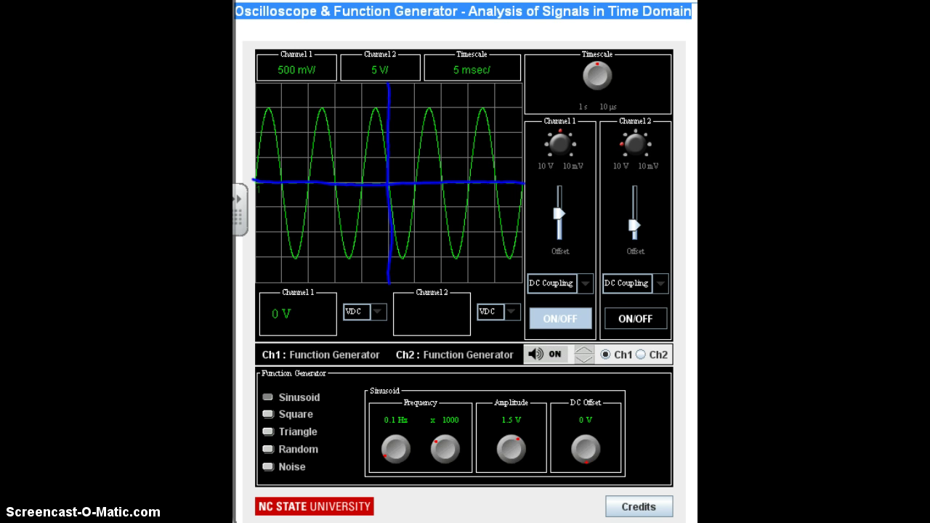
{"action": "left_click", "coordinate": [346, 194]}
{"action": "left_click_drag", "start_coordinate": [323, 183], "coordinate": [360, 187]}
Label the horizontal axis 'time' and the vertical axis 'volts'.
{"action": "mouse_move", "coordinate": [477, 190]}
{"action": "left_mouse_down"}
{"action": "mouse_move", "coordinate": [477, 210]}
{"action": "mouse_move", "coordinate": [497, 201]}
{"action": "mouse_move", "coordinate": [514, 209]}
{"action": "left_mouse_up"}
{"action": "left_click_drag", "start_coordinate": [395, 86], "coordinate": [423, 97]}
{"action": "mouse_move", "coordinate": [417, 89]}
{"action": "left_mouse_down"}
{"action": "mouse_move", "coordinate": [430, 87]}
{"action": "mouse_move", "coordinate": [429, 98]}
{"action": "left_mouse_up"}
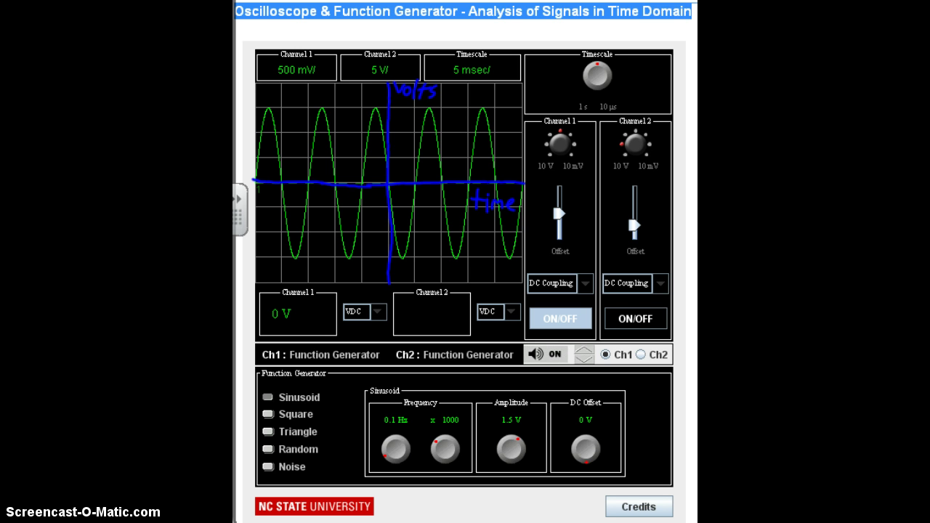
Draw arrows spanning one sine cycle above and below the axis and label them 'Period'.
{"action": "left_click_drag", "start_coordinate": [331, 105], "coordinate": [369, 105]}
{"action": "mouse_move", "coordinate": [335, 107]}
{"action": "left_mouse_down"}
{"action": "mouse_move", "coordinate": [333, 122]}
{"action": "mouse_move", "coordinate": [373, 122]}
{"action": "left_mouse_up"}
{"action": "mouse_move", "coordinate": [351, 263]}
{"action": "left_mouse_down"}
{"action": "mouse_move", "coordinate": [401, 266]}
{"action": "mouse_move", "coordinate": [354, 262]}
{"action": "mouse_move", "coordinate": [360, 274]}
{"action": "left_mouse_up"}
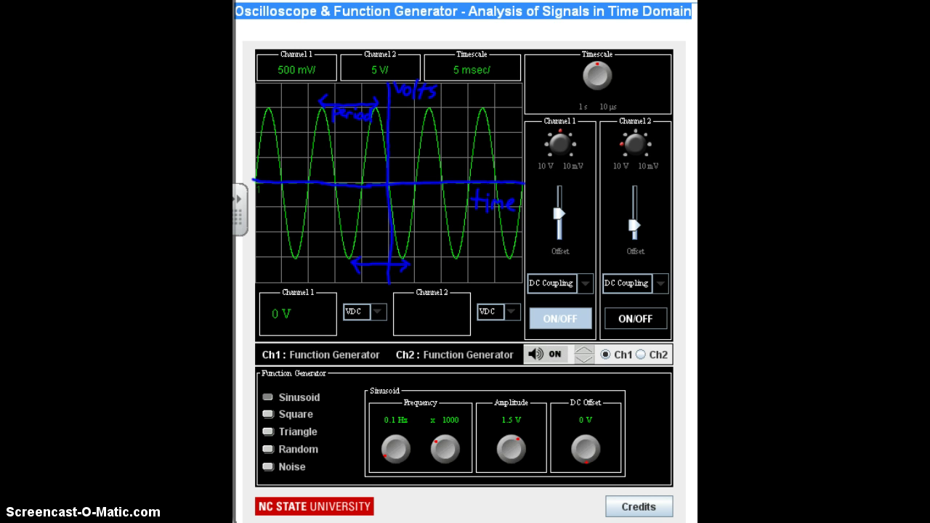
{"action": "mouse_move", "coordinate": [342, 124]}
{"action": "left_mouse_down"}
{"action": "mouse_move", "coordinate": [345, 133]}
{"action": "mouse_move", "coordinate": [337, 135]}
{"action": "mouse_move", "coordinate": [354, 131]}
{"action": "left_mouse_up"}
Draw a red zero-to-peak arrow and a double-headed trough-to-peak arrow labelled 'peak to peak volts'.
{"action": "left_click_drag", "start_coordinate": [453, 106], "coordinate": [451, 178]}
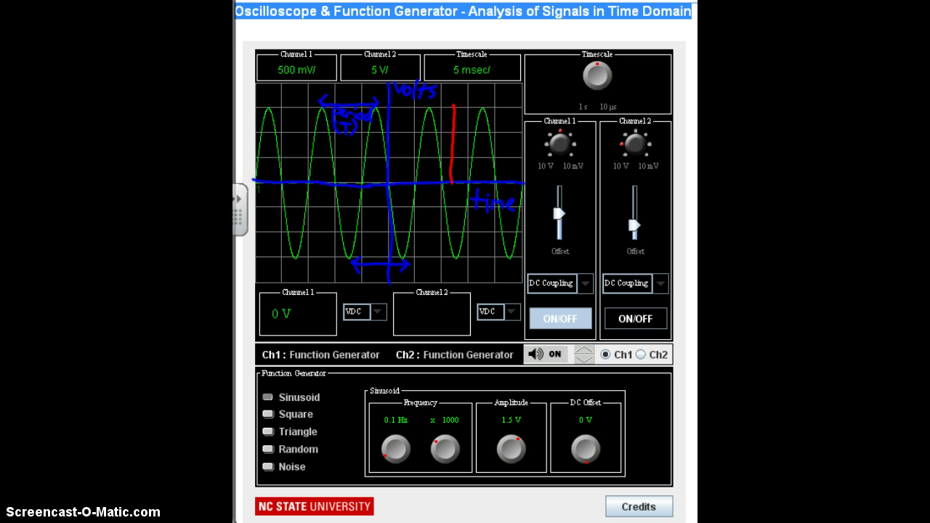
{"action": "mouse_move", "coordinate": [451, 106]}
{"action": "left_mouse_down"}
{"action": "mouse_move", "coordinate": [443, 115]}
{"action": "mouse_move", "coordinate": [467, 93]}
{"action": "mouse_move", "coordinate": [494, 98]}
{"action": "mouse_move", "coordinate": [482, 109]}
{"action": "mouse_move", "coordinate": [495, 113]}
{"action": "left_mouse_up"}
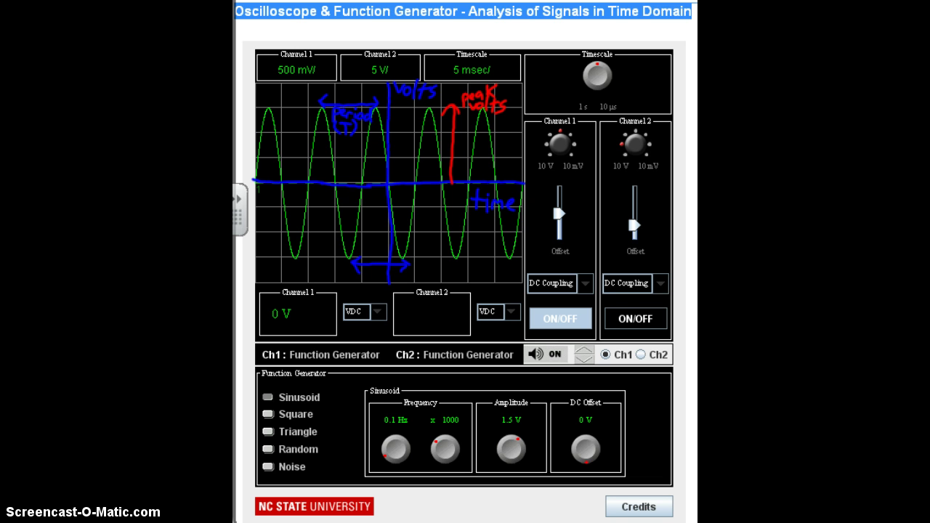
{"action": "left_click_drag", "start_coordinate": [429, 109], "coordinate": [427, 259]}
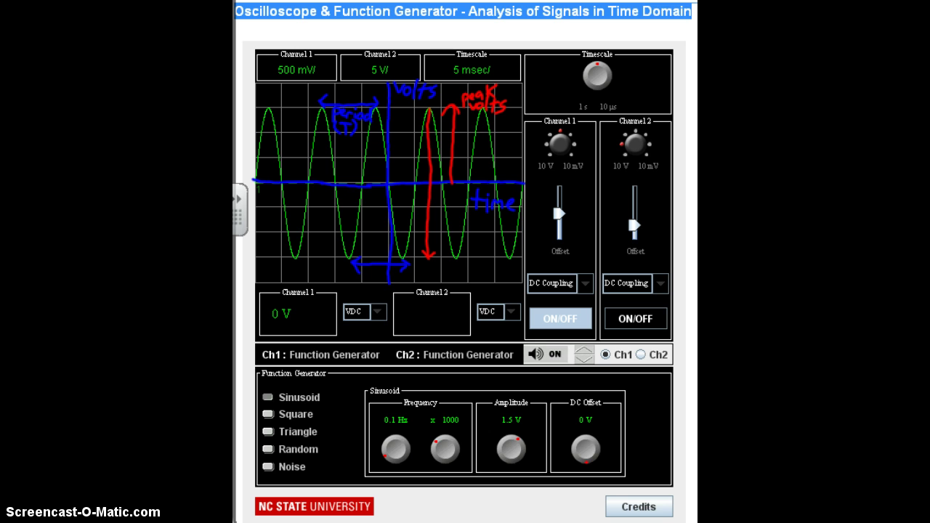
{"action": "mouse_move", "coordinate": [434, 118]}
{"action": "left_mouse_down"}
{"action": "mouse_move", "coordinate": [429, 108]}
{"action": "mouse_move", "coordinate": [423, 116]}
{"action": "left_mouse_up"}
{"action": "mouse_move", "coordinate": [435, 233]}
{"action": "left_mouse_down"}
{"action": "mouse_move", "coordinate": [437, 242]}
{"action": "mouse_move", "coordinate": [465, 241]}
{"action": "mouse_move", "coordinate": [448, 263]}
{"action": "mouse_move", "coordinate": [464, 251]}
{"action": "mouse_move", "coordinate": [468, 269]}
{"action": "mouse_move", "coordinate": [450, 281]}
{"action": "mouse_move", "coordinate": [461, 269]}
{"action": "mouse_move", "coordinate": [467, 281]}
{"action": "left_mouse_up"}
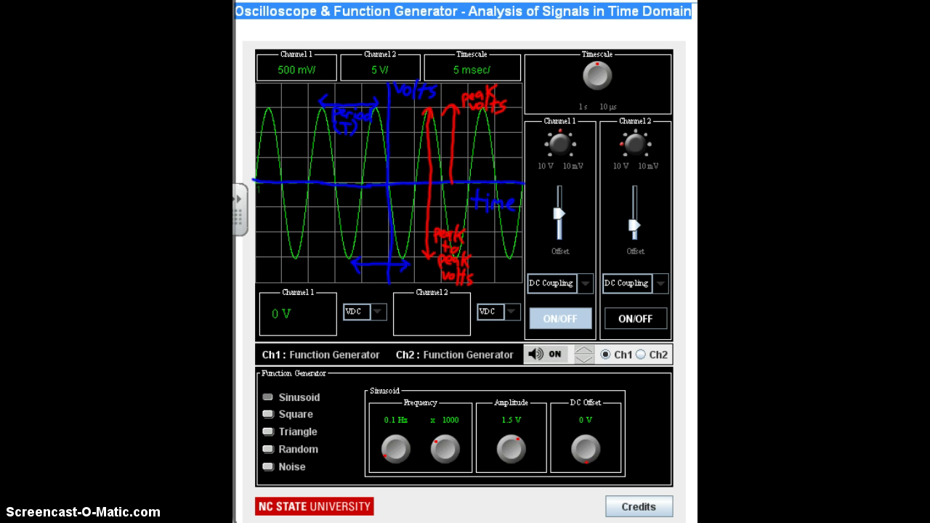
Erase every hand-drawn annotation from the scope screen with Clear Ink.
{"action": "right_click", "coordinate": [531, 342]}
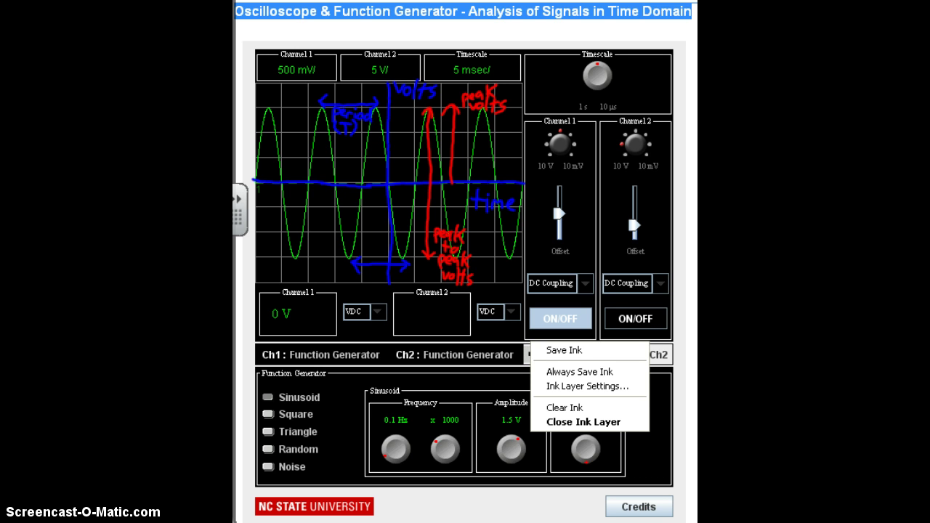
{"action": "key", "text": "Escape"}
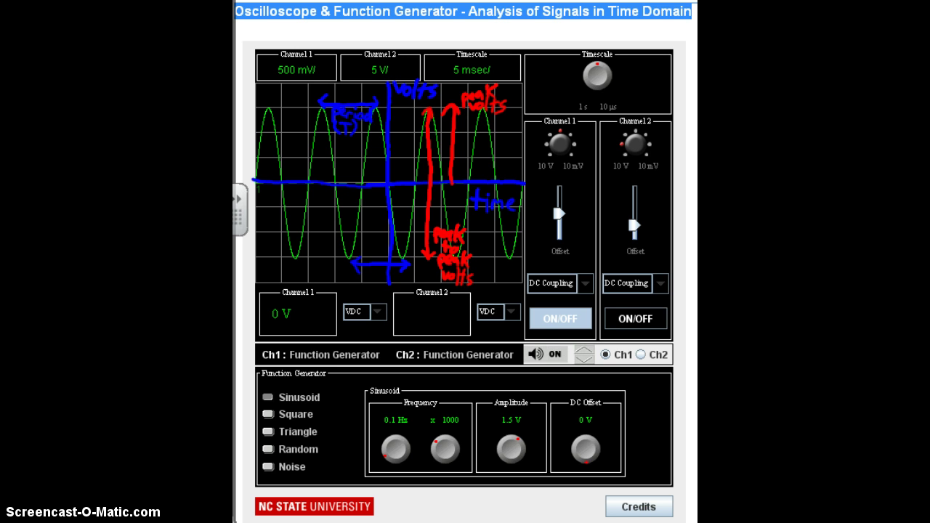
{"action": "right_click", "coordinate": [518, 288]}
{"action": "left_click", "coordinate": [570, 369]}
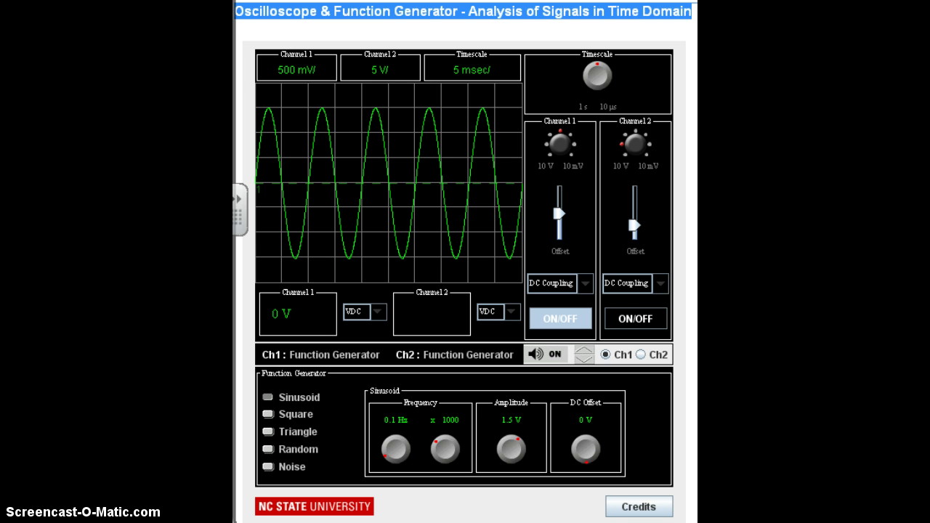
Circle 'Ch2: Function Generator' noting 'produces signal' and circle 'Oscilloscope' noting 'views signal'.
{"action": "left_click_drag", "start_coordinate": [250, 336], "coordinate": [698, 343]}
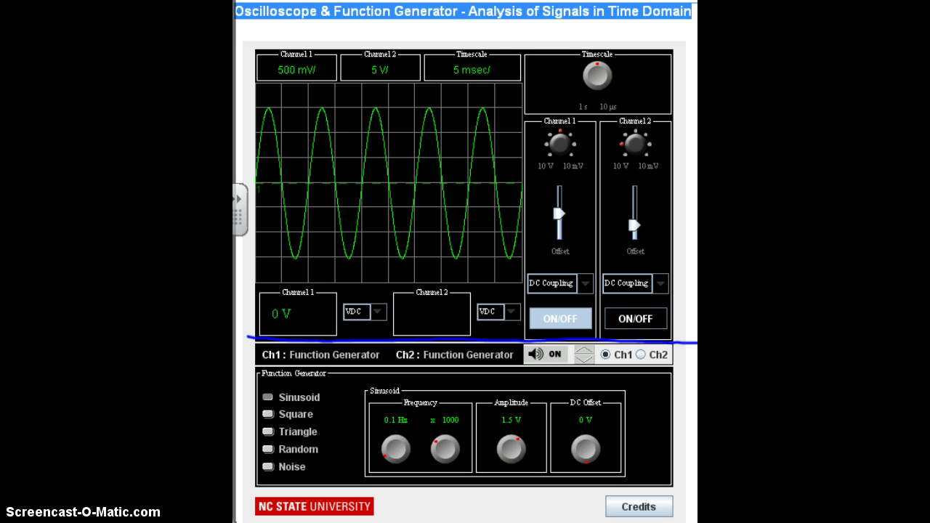
{"action": "mouse_move", "coordinate": [425, 343]}
{"action": "left_mouse_down"}
{"action": "mouse_move", "coordinate": [427, 367]}
{"action": "mouse_move", "coordinate": [517, 353]}
{"action": "mouse_move", "coordinate": [429, 343]}
{"action": "left_mouse_up"}
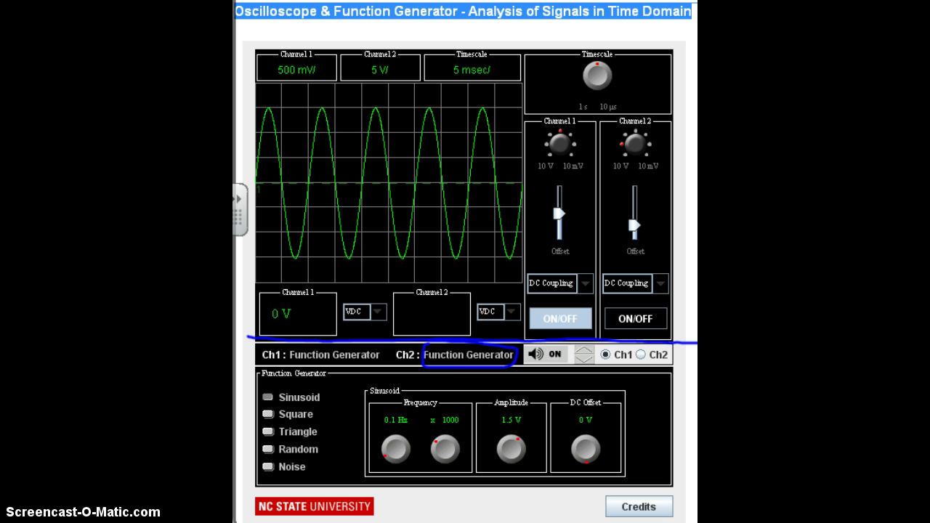
{"action": "mouse_move", "coordinate": [424, 379]}
{"action": "left_mouse_down"}
{"action": "mouse_move", "coordinate": [526, 393]}
{"action": "mouse_move", "coordinate": [548, 378]}
{"action": "mouse_move", "coordinate": [545, 393]}
{"action": "left_mouse_up"}
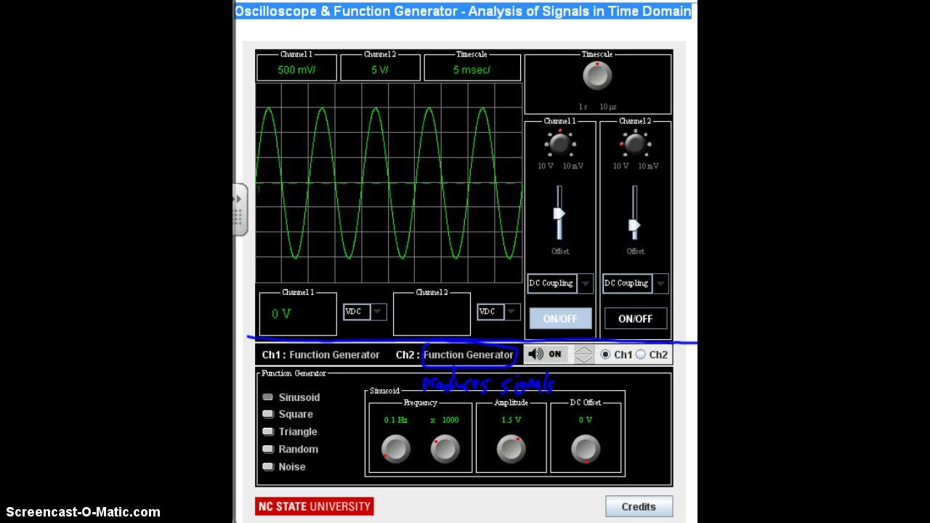
{"action": "mouse_move", "coordinate": [297, 20]}
{"action": "left_mouse_down"}
{"action": "mouse_move", "coordinate": [309, 4]}
{"action": "mouse_move", "coordinate": [237, 15]}
{"action": "mouse_move", "coordinate": [318, 16]}
{"action": "mouse_move", "coordinate": [329, 43]}
{"action": "mouse_move", "coordinate": [343, 27]}
{"action": "mouse_move", "coordinate": [413, 27]}
{"action": "mouse_move", "coordinate": [430, 33]}
{"action": "mouse_move", "coordinate": [430, 43]}
{"action": "mouse_move", "coordinate": [451, 38]}
{"action": "left_mouse_up"}
{"action": "left_click_drag", "start_coordinate": [456, 21], "coordinate": [458, 42]}
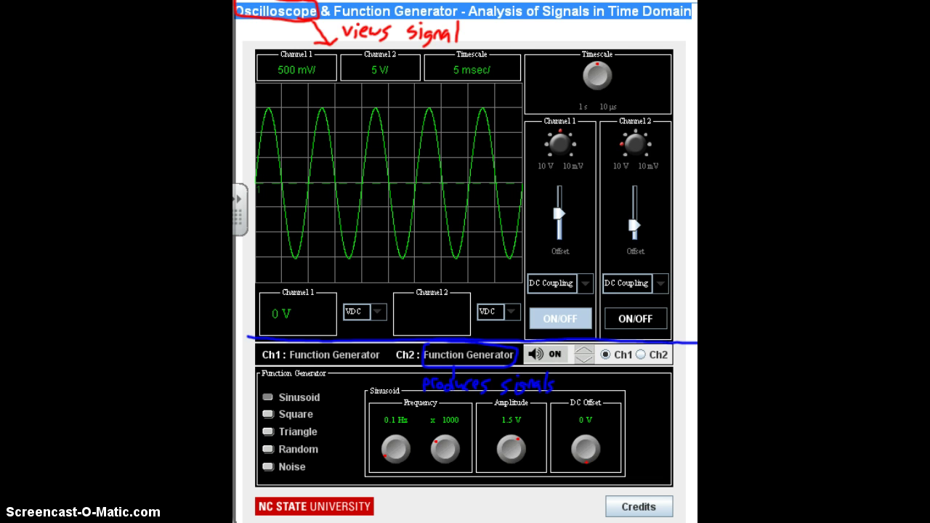
Clear the notes, then cycle through Square, Triangle, Random and Noise before returning to Sinusoid.
{"action": "right_click", "coordinate": [267, 324]}
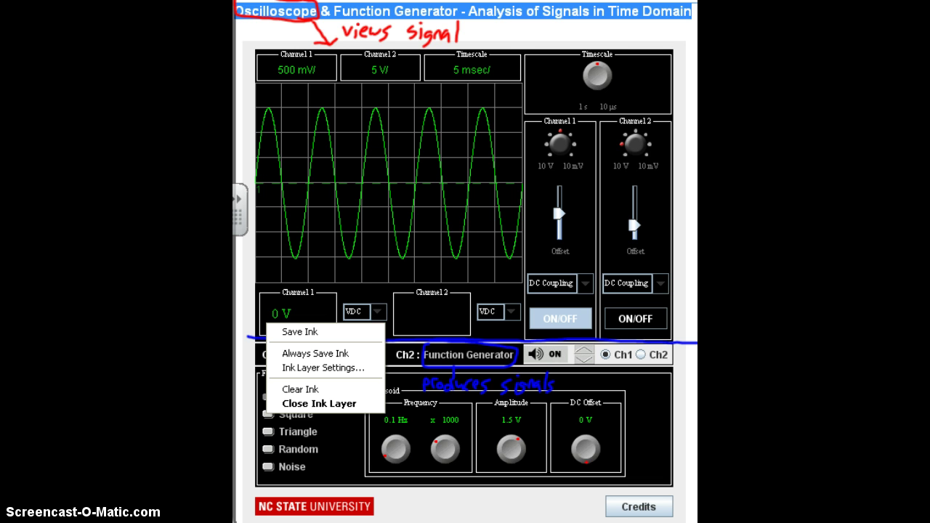
{"action": "left_click", "coordinate": [319, 403]}
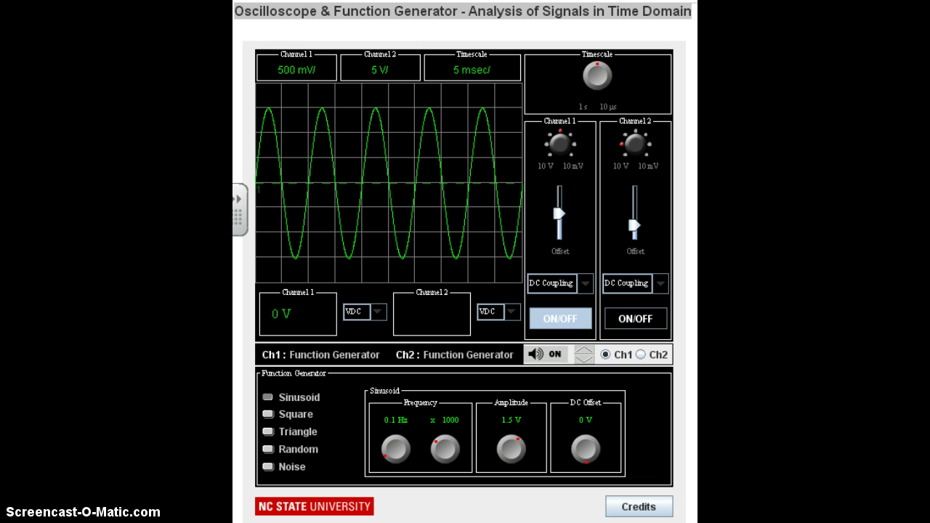
{"action": "left_click", "coordinate": [267, 414]}
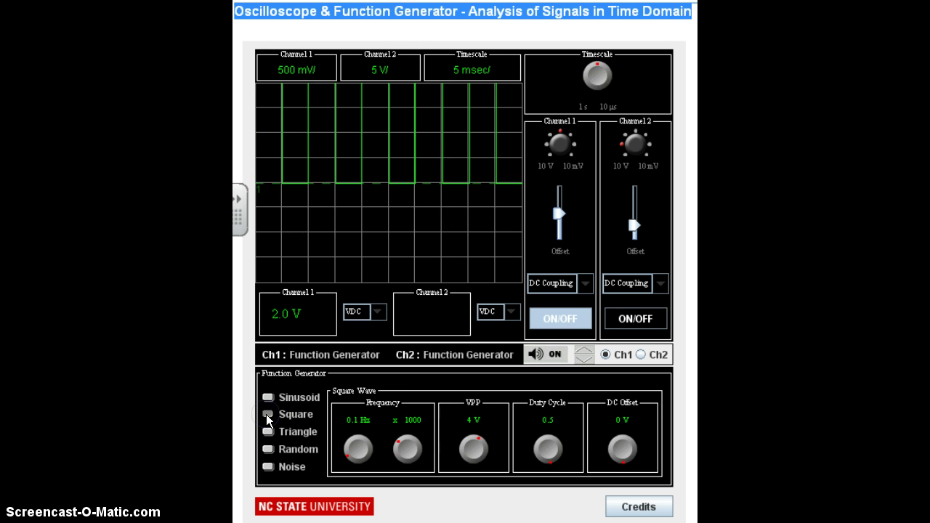
{"action": "left_click", "coordinate": [267, 432]}
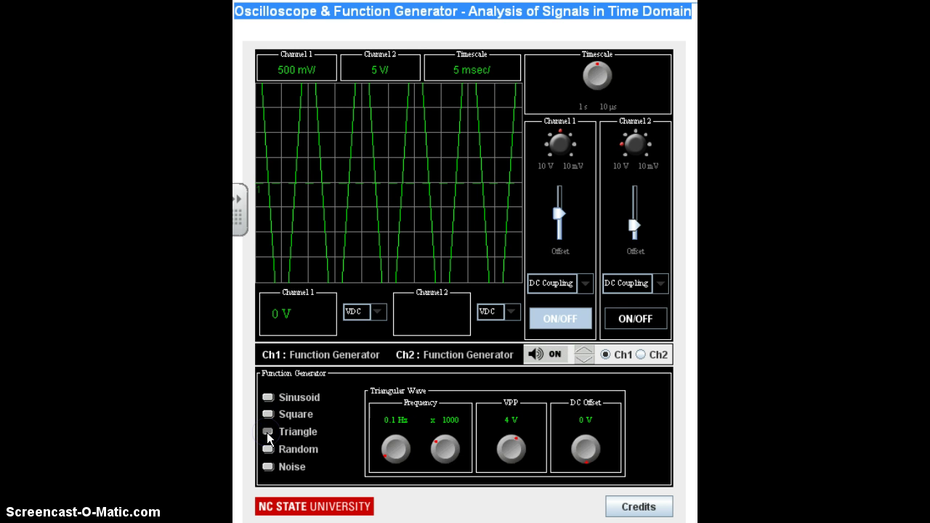
{"action": "left_click", "coordinate": [267, 449]}
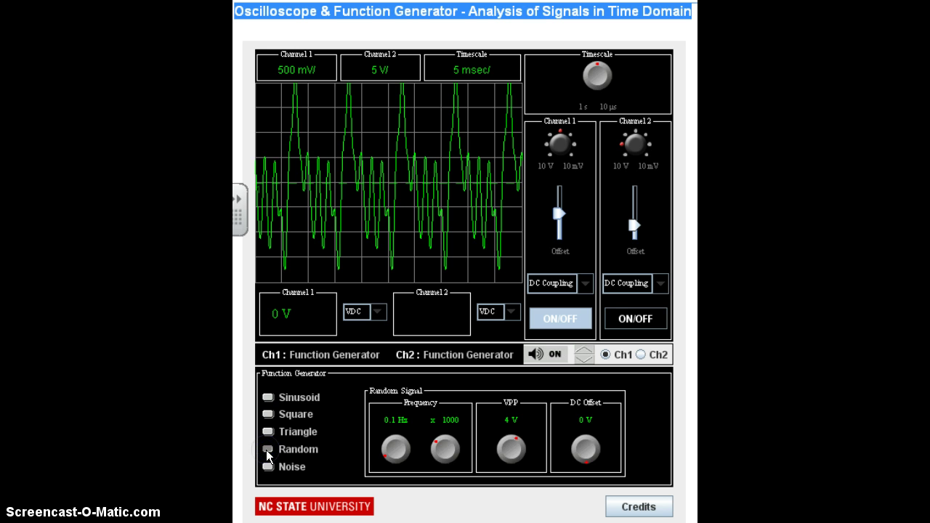
{"action": "left_click", "coordinate": [266, 466]}
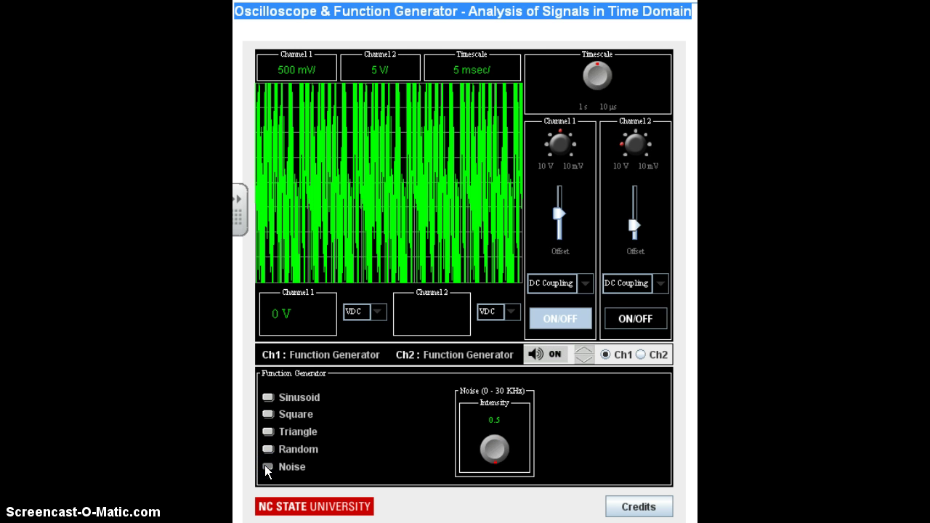
{"action": "left_click", "coordinate": [267, 398]}
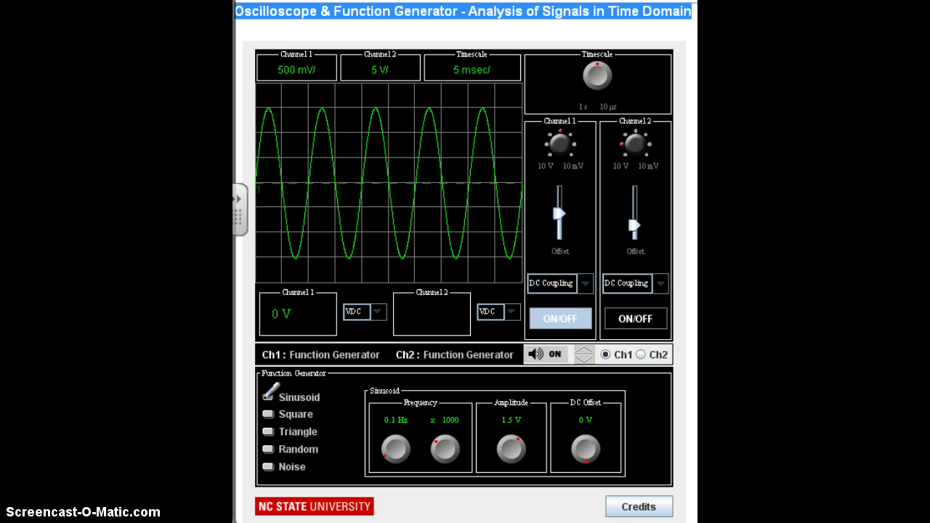
{"action": "mouse_move", "coordinate": [400, 411]}
{"action": "left_mouse_down"}
{"action": "mouse_move", "coordinate": [399, 400]}
{"action": "mouse_move", "coordinate": [444, 408]}
{"action": "mouse_move", "coordinate": [398, 413]}
{"action": "left_mouse_up"}
{"action": "left_click_drag", "start_coordinate": [444, 389], "coordinate": [473, 389]}
{"action": "mouse_move", "coordinate": [463, 390]}
{"action": "left_mouse_down"}
{"action": "mouse_move", "coordinate": [489, 397]}
{"action": "mouse_move", "coordinate": [491, 387]}
{"action": "mouse_move", "coordinate": [514, 381]}
{"action": "left_mouse_up"}
{"action": "left_click_drag", "start_coordinate": [506, 387], "coordinate": [531, 382]}
{"action": "mouse_move", "coordinate": [519, 386]}
{"action": "left_mouse_down"}
{"action": "mouse_move", "coordinate": [540, 388]}
{"action": "mouse_move", "coordinate": [529, 402]}
{"action": "mouse_move", "coordinate": [528, 391]}
{"action": "left_mouse_up"}
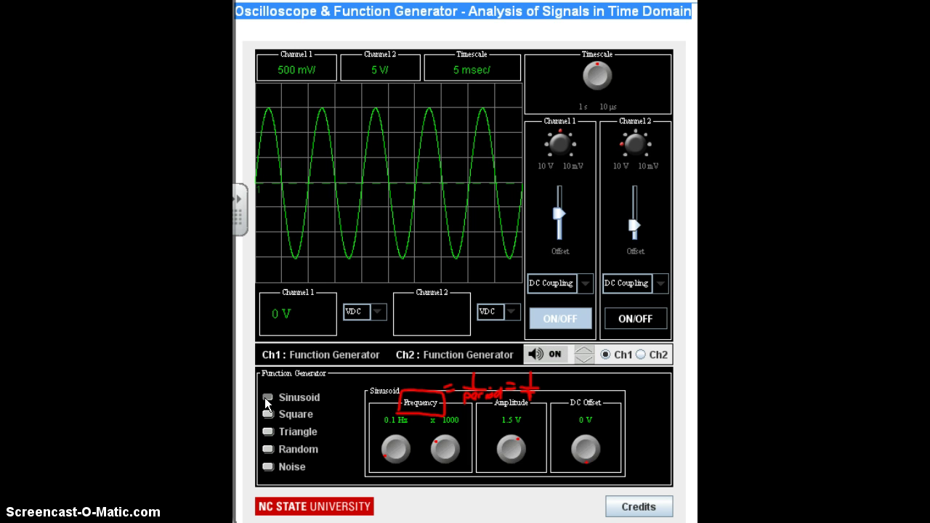
{"action": "right_click", "coordinate": [530, 384]}
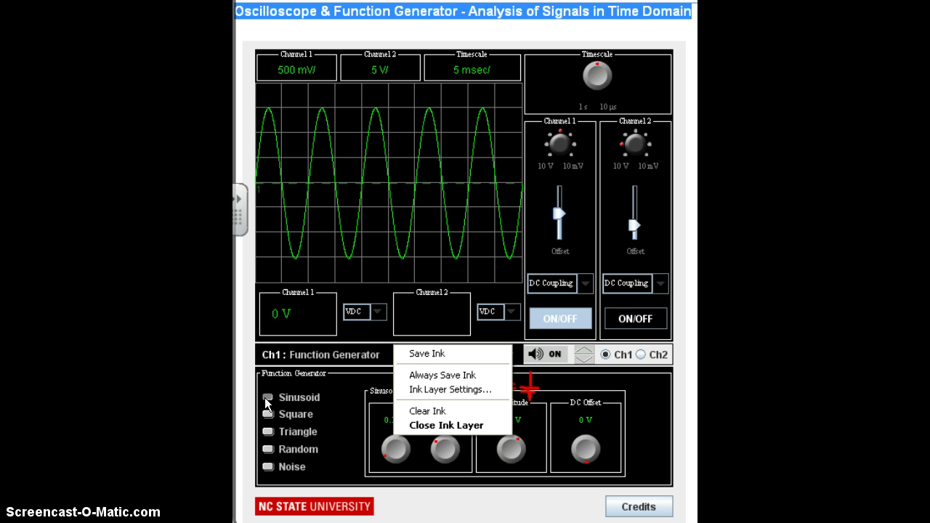
Clear the ink and set the sine to 0.09 Hz ×1000 with 1.3 V amplitude.
{"action": "left_click", "coordinate": [446, 423]}
{"action": "left_click_drag", "start_coordinate": [384, 453], "coordinate": [395, 437]}
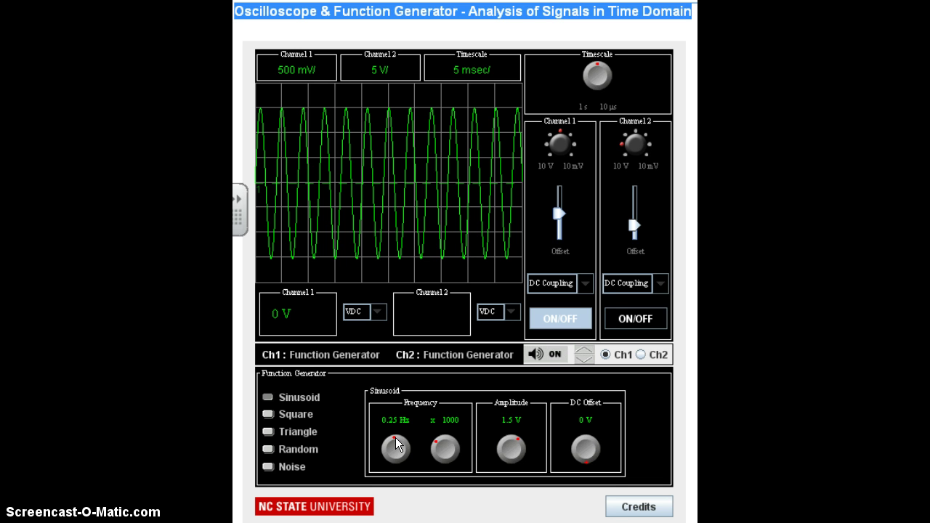
{"action": "left_click_drag", "start_coordinate": [391, 437], "coordinate": [394, 462]}
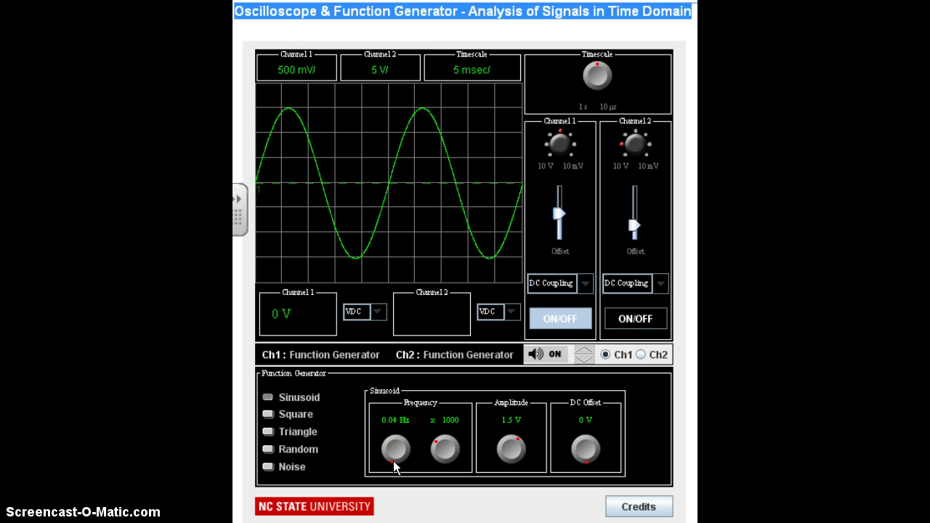
{"action": "mouse_move", "coordinate": [385, 452]}
{"action": "left_mouse_down"}
{"action": "mouse_move", "coordinate": [390, 440]}
{"action": "mouse_move", "coordinate": [407, 442]}
{"action": "mouse_move", "coordinate": [409, 463]}
{"action": "mouse_move", "coordinate": [394, 439]}
{"action": "mouse_move", "coordinate": [380, 460]}
{"action": "left_mouse_up"}
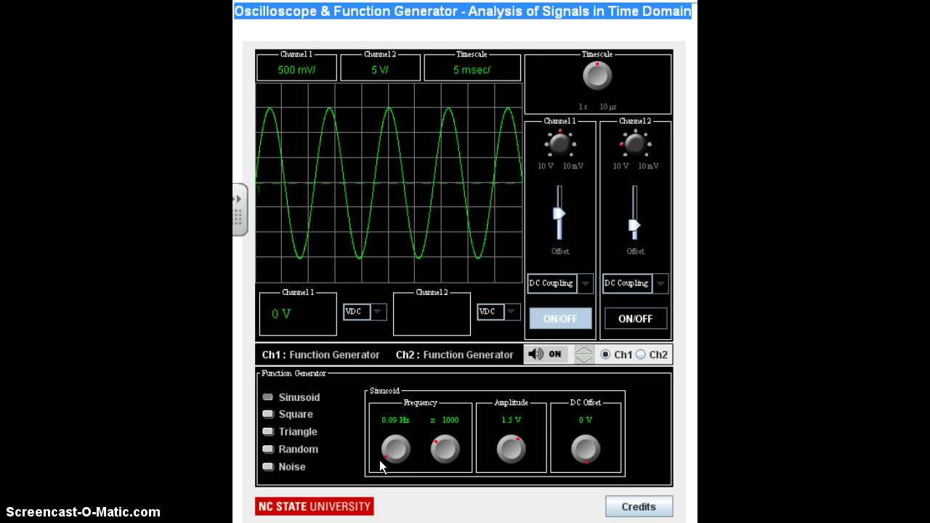
{"action": "mouse_move", "coordinate": [516, 439]}
{"action": "left_mouse_down"}
{"action": "mouse_move", "coordinate": [500, 448]}
{"action": "mouse_move", "coordinate": [502, 467]}
{"action": "mouse_move", "coordinate": [504, 443]}
{"action": "mouse_move", "coordinate": [528, 451]}
{"action": "mouse_move", "coordinate": [509, 441]}
{"action": "left_mouse_up"}
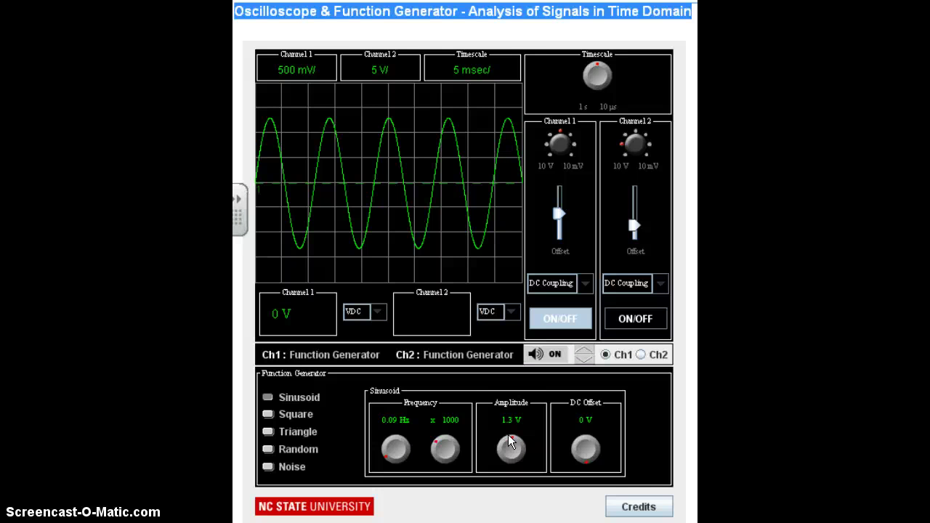
{"action": "mouse_move", "coordinate": [585, 460]}
{"action": "left_mouse_down"}
{"action": "mouse_move", "coordinate": [576, 452]}
{"action": "mouse_move", "coordinate": [596, 455]}
{"action": "mouse_move", "coordinate": [579, 453]}
{"action": "mouse_move", "coordinate": [587, 462]}
{"action": "left_mouse_up"}
{"action": "mouse_move", "coordinate": [595, 58]}
{"action": "left_mouse_down"}
{"action": "mouse_move", "coordinate": [590, 86]}
{"action": "mouse_move", "coordinate": [602, 68]}
{"action": "left_mouse_up"}
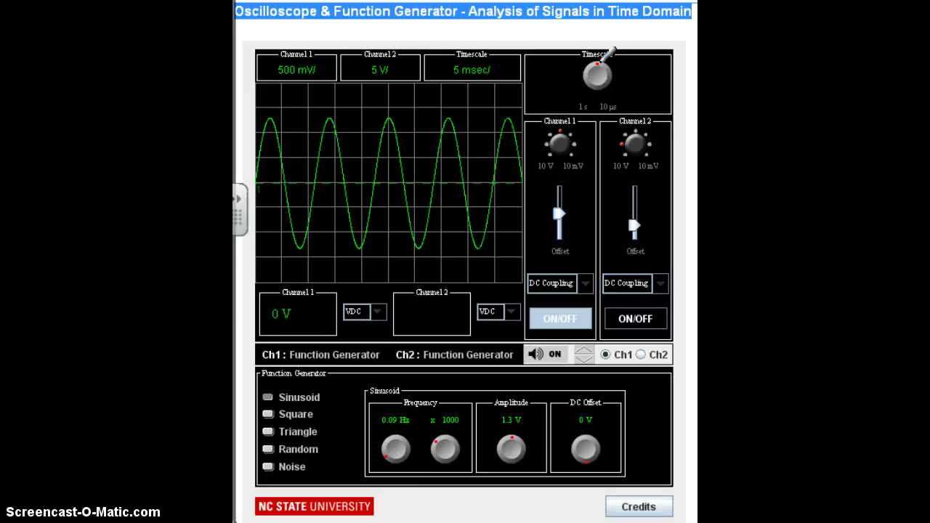
{"action": "mouse_move", "coordinate": [473, 73]}
{"action": "left_mouse_down"}
{"action": "mouse_move", "coordinate": [481, 166]}
{"action": "mouse_move", "coordinate": [467, 162]}
{"action": "mouse_move", "coordinate": [468, 203]}
{"action": "left_mouse_up"}
{"action": "mouse_move", "coordinate": [497, 149]}
{"action": "left_mouse_down"}
{"action": "mouse_move", "coordinate": [495, 209]}
{"action": "mouse_move", "coordinate": [468, 201]}
{"action": "mouse_move", "coordinate": [495, 215]}
{"action": "mouse_move", "coordinate": [477, 219]}
{"action": "mouse_move", "coordinate": [476, 232]}
{"action": "mouse_move", "coordinate": [520, 234]}
{"action": "left_mouse_up"}
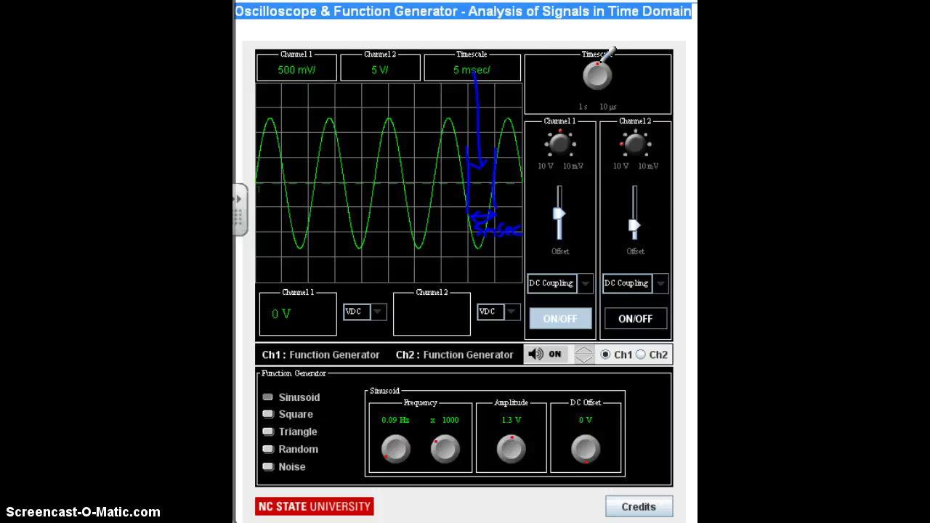
{"action": "mouse_move", "coordinate": [274, 51]}
{"action": "left_mouse_down"}
{"action": "mouse_move", "coordinate": [269, 72]}
{"action": "mouse_move", "coordinate": [293, 78]}
{"action": "mouse_move", "coordinate": [321, 62]}
{"action": "mouse_move", "coordinate": [268, 48]}
{"action": "left_mouse_up"}
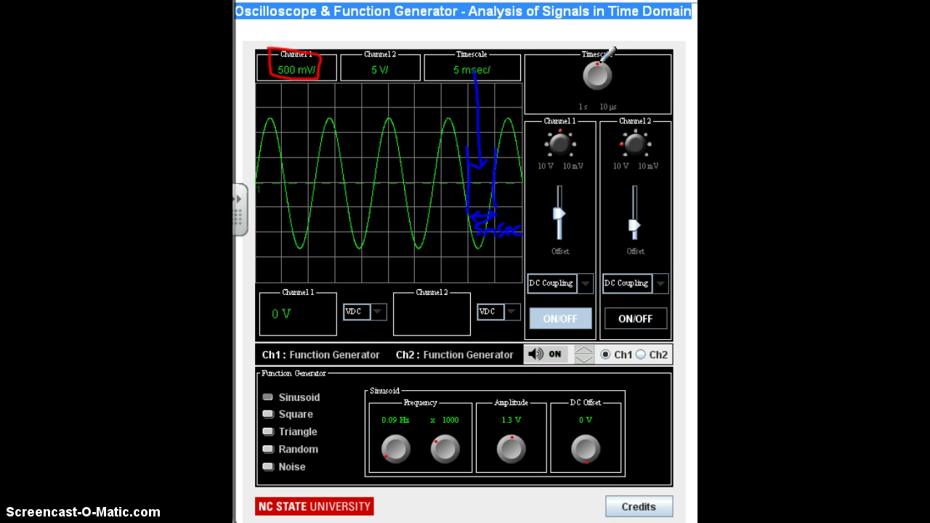
{"action": "right_click", "coordinate": [305, 1]}
{"action": "mouse_move", "coordinate": [302, 80]}
{"action": "left_mouse_down"}
{"action": "mouse_move", "coordinate": [302, 151]}
{"action": "mouse_move", "coordinate": [346, 154]}
{"action": "left_mouse_up"}
{"action": "mouse_move", "coordinate": [303, 181]}
{"action": "left_mouse_down"}
{"action": "mouse_move", "coordinate": [353, 183]}
{"action": "mouse_move", "coordinate": [346, 173]}
{"action": "mouse_move", "coordinate": [355, 163]}
{"action": "left_mouse_up"}
{"action": "mouse_move", "coordinate": [362, 162]}
{"action": "left_mouse_down"}
{"action": "mouse_move", "coordinate": [379, 173]}
{"action": "mouse_move", "coordinate": [387, 161]}
{"action": "left_mouse_up"}
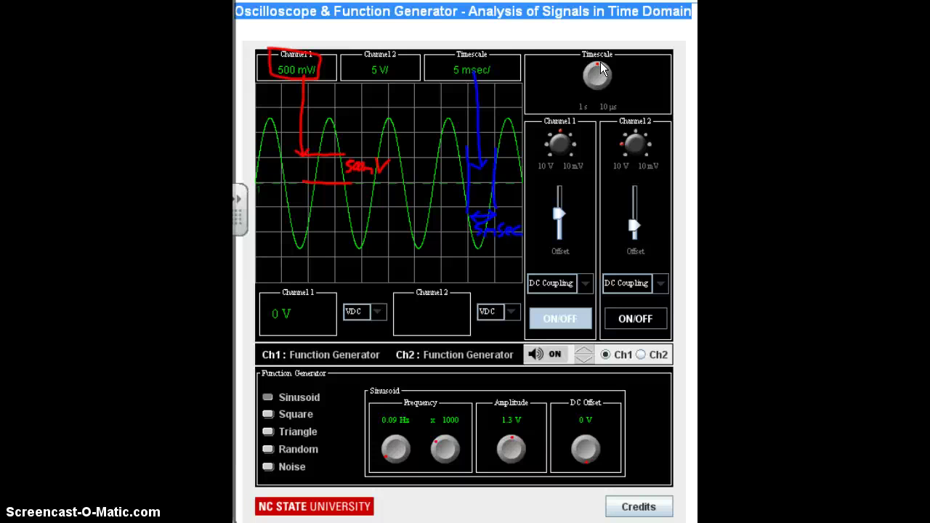
{"action": "right_click", "coordinate": [499, 186]}
{"action": "left_click", "coordinate": [537, 266]}
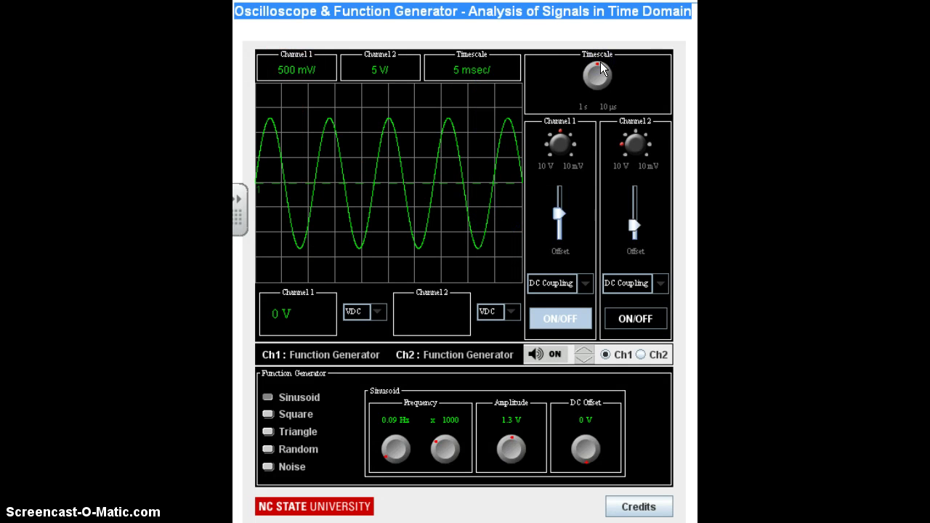
{"action": "left_click", "coordinate": [552, 142]}
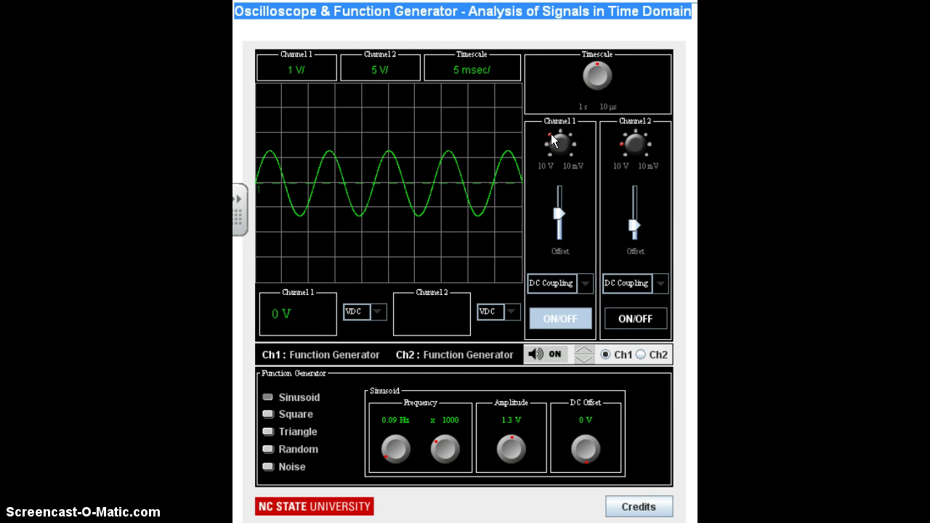
{"action": "left_click", "coordinate": [552, 142]}
{"action": "left_click", "coordinate": [551, 138]}
{"action": "left_click", "coordinate": [568, 136]}
{"action": "left_click", "coordinate": [571, 136]}
{"action": "left_click", "coordinate": [551, 138]}
{"action": "left_click", "coordinate": [550, 138]}
{"action": "left_click", "coordinate": [551, 138]}
{"action": "left_click", "coordinate": [550, 138]}
{"action": "left_click", "coordinate": [550, 138]}
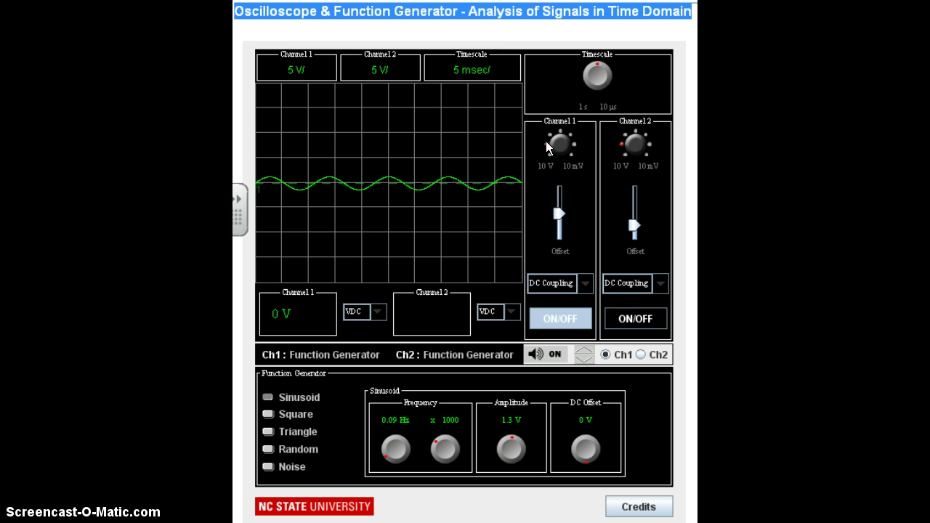
{"action": "left_click", "coordinate": [560, 139]}
{"action": "left_click", "coordinate": [560, 135]}
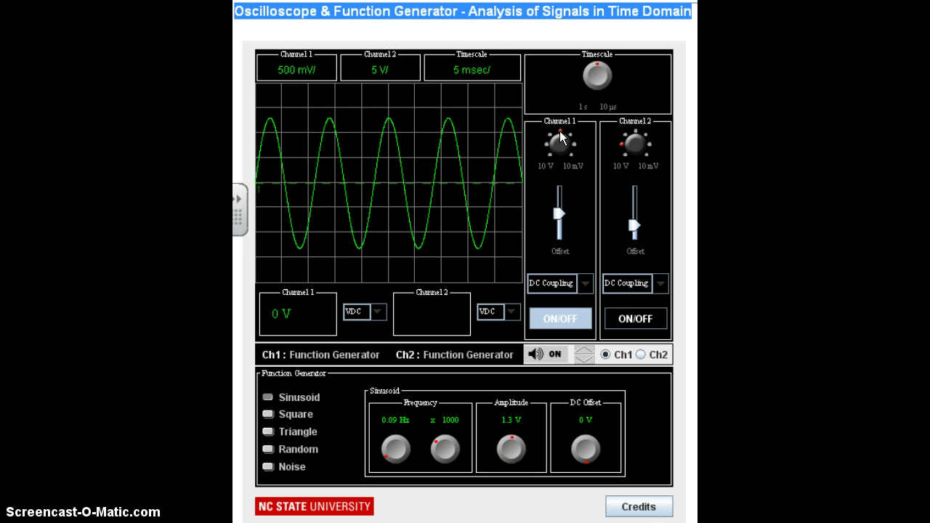